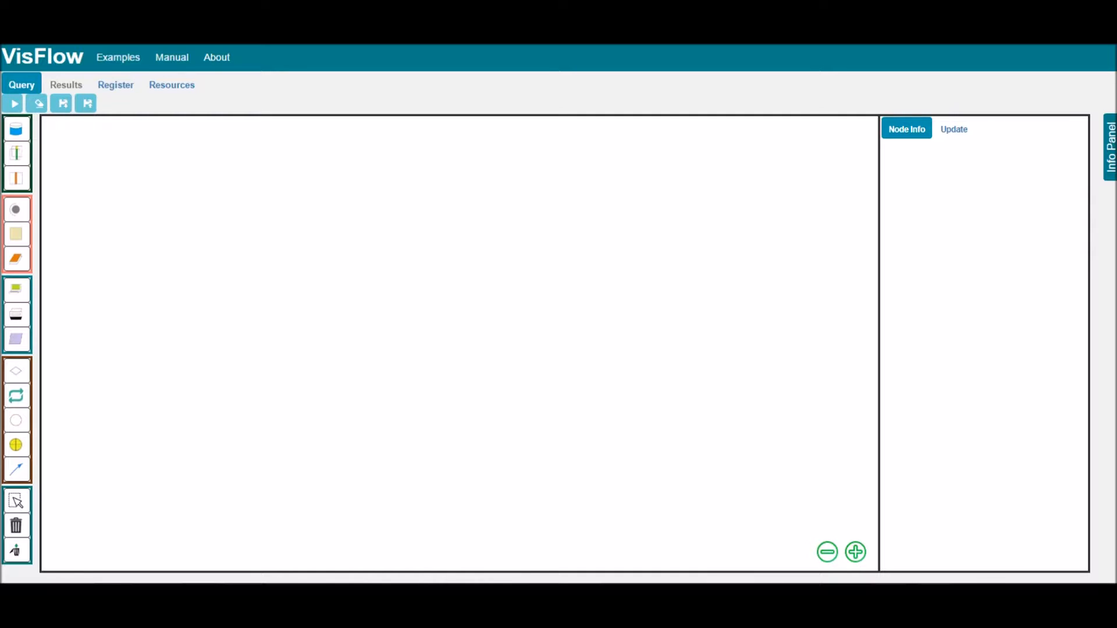
- Place two analytics nodes on the canvas and connect the upper one to the lower one with an edge
{"action": "left_click", "coordinate": [21, 236]}
{"action": "left_click", "coordinate": [532, 218]}
{"action": "left_click", "coordinate": [388, 298]}
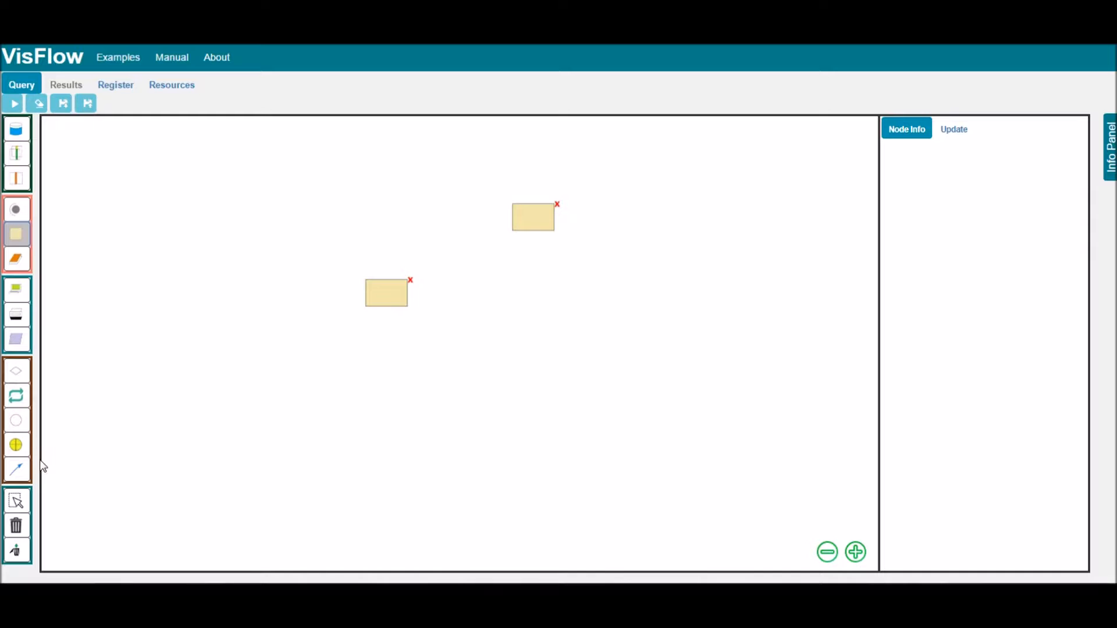
{"action": "left_click", "coordinate": [18, 477]}
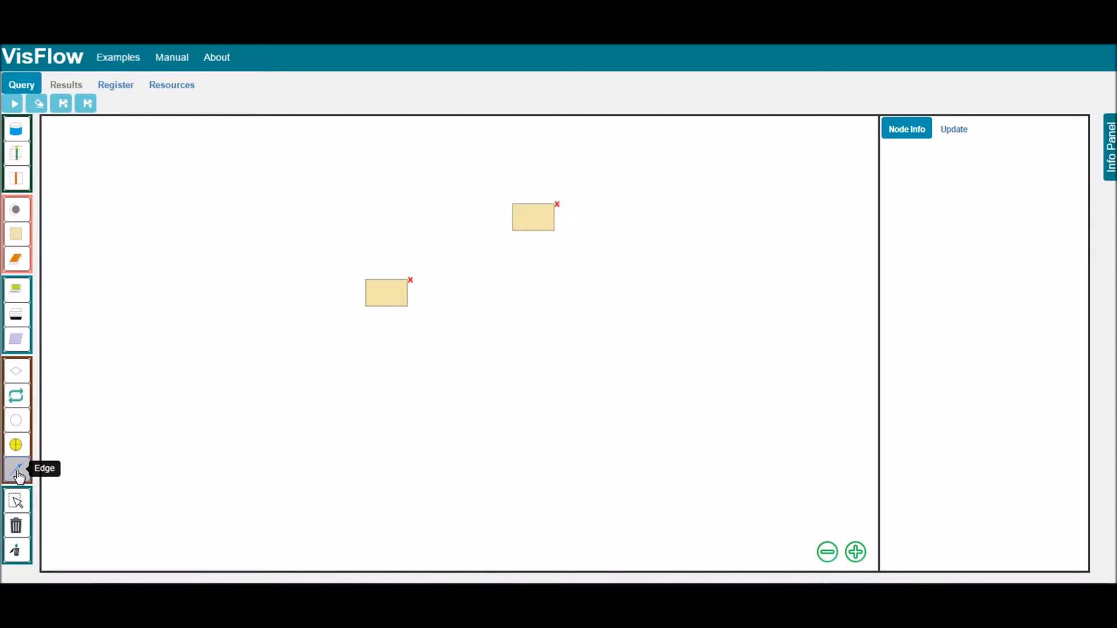
{"action": "left_click_drag", "start_coordinate": [542, 224], "coordinate": [385, 298]}
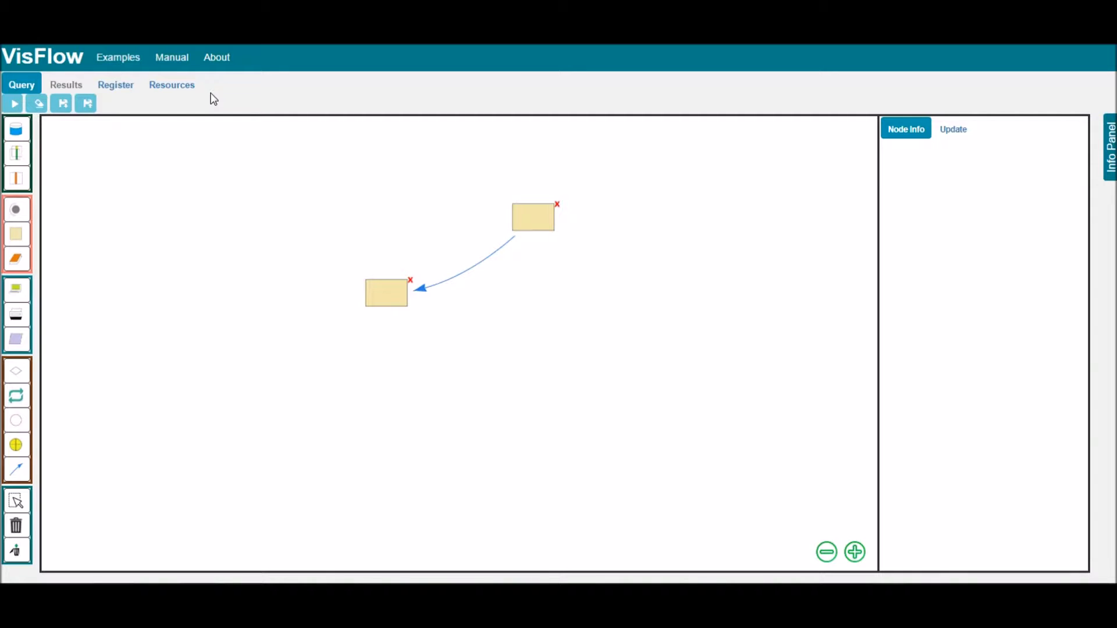
- Open the registration form, check the resource types, then change the register type to Library and check the library types
{"action": "left_click", "coordinate": [120, 87]}
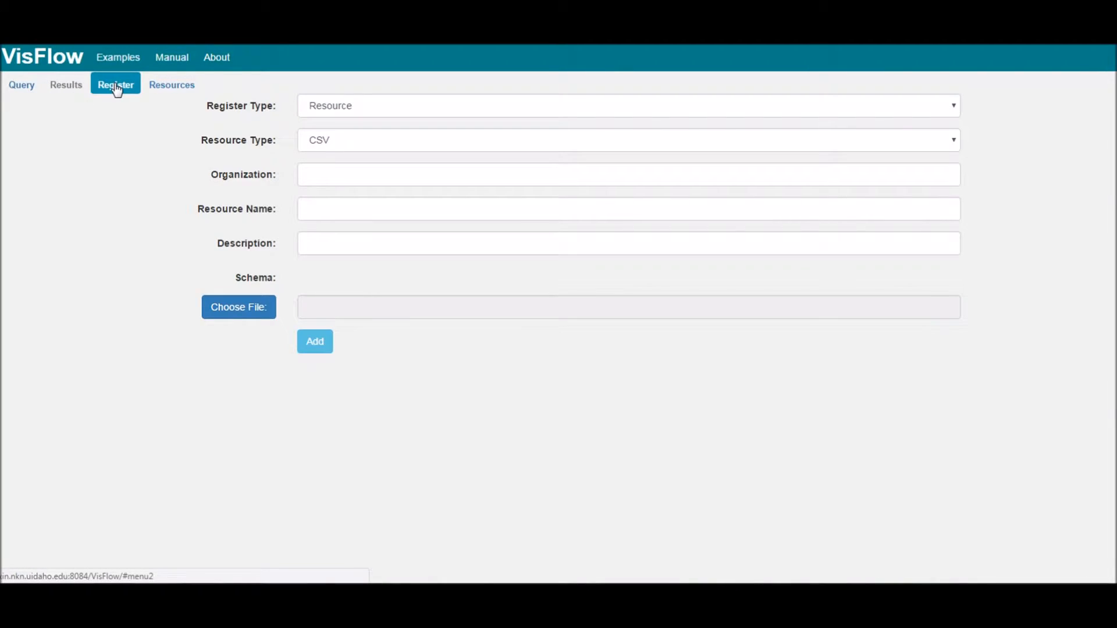
{"action": "left_click", "coordinate": [427, 143]}
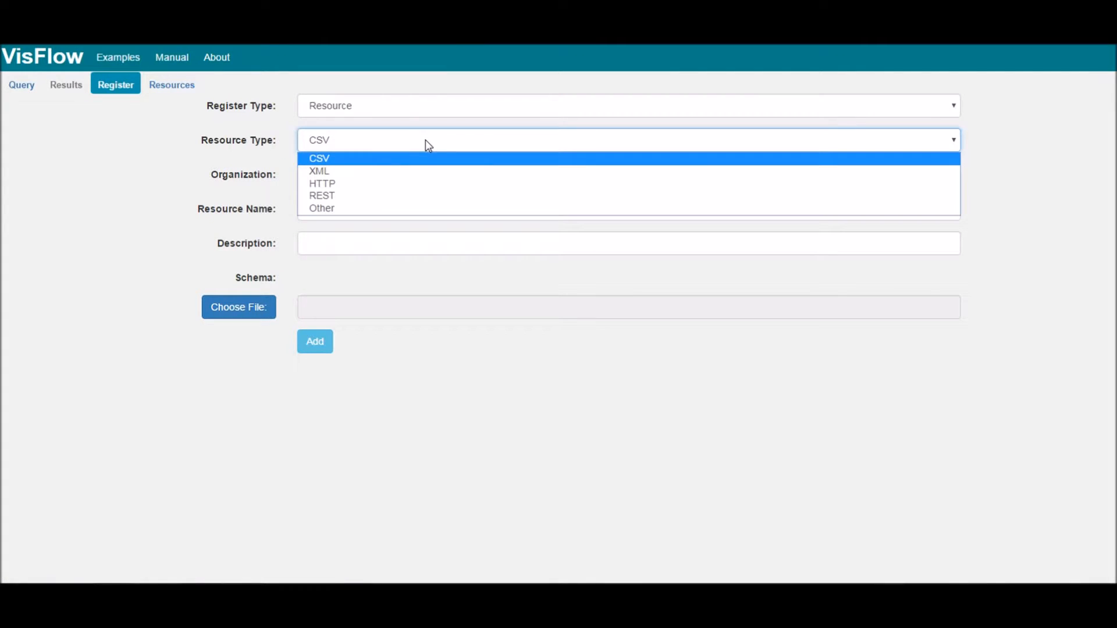
{"action": "left_click", "coordinate": [390, 107]}
{"action": "left_click", "coordinate": [366, 139]}
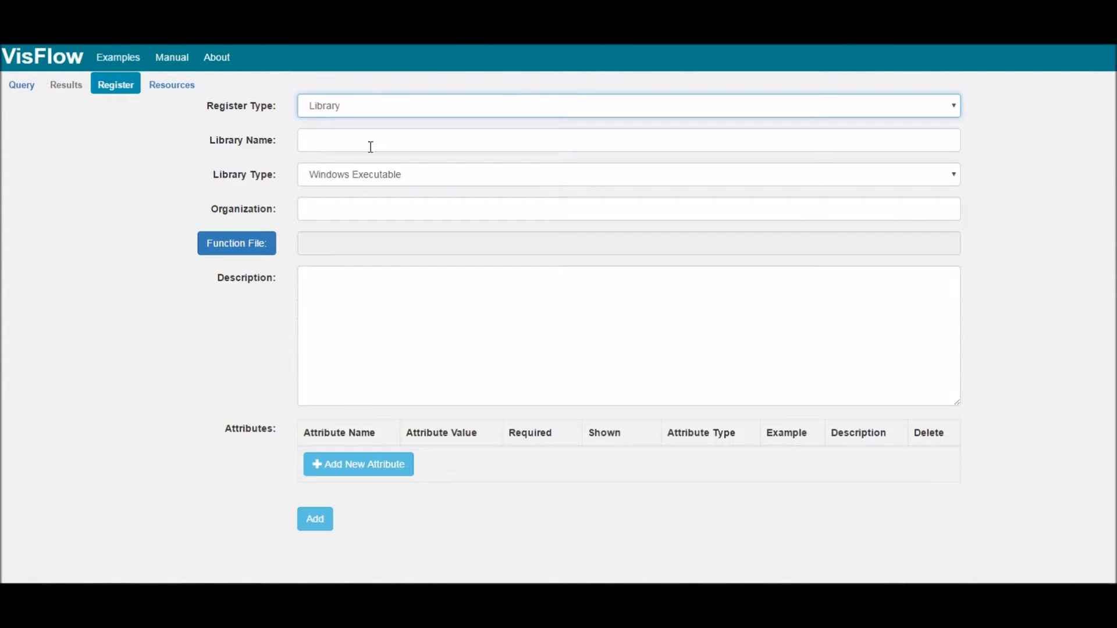
{"action": "left_click", "coordinate": [444, 177]}
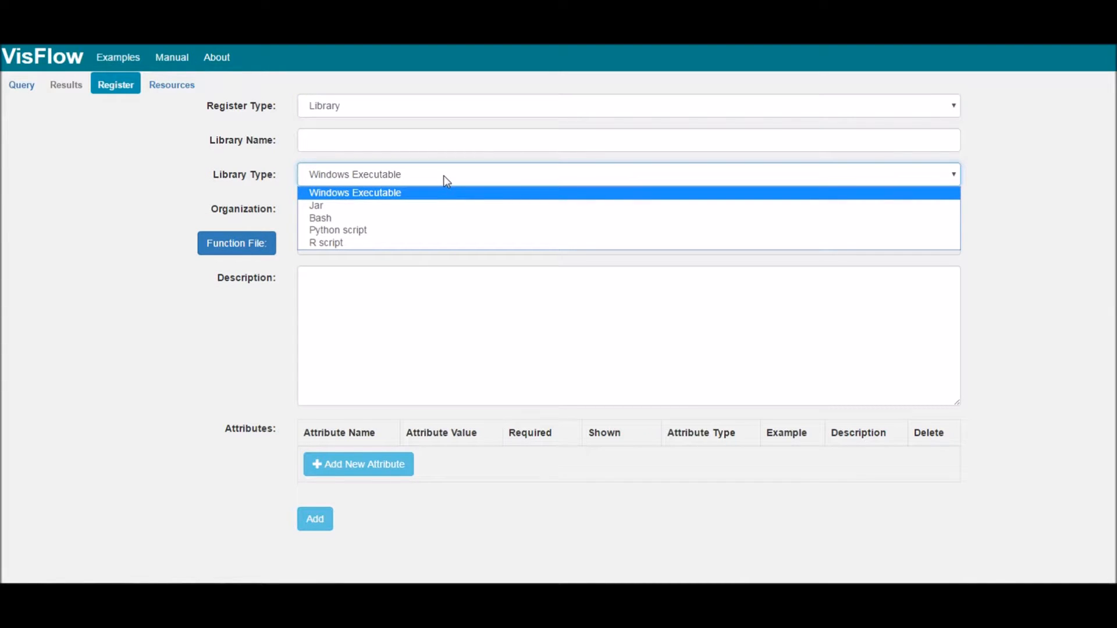
{"action": "left_click", "coordinate": [178, 164]}
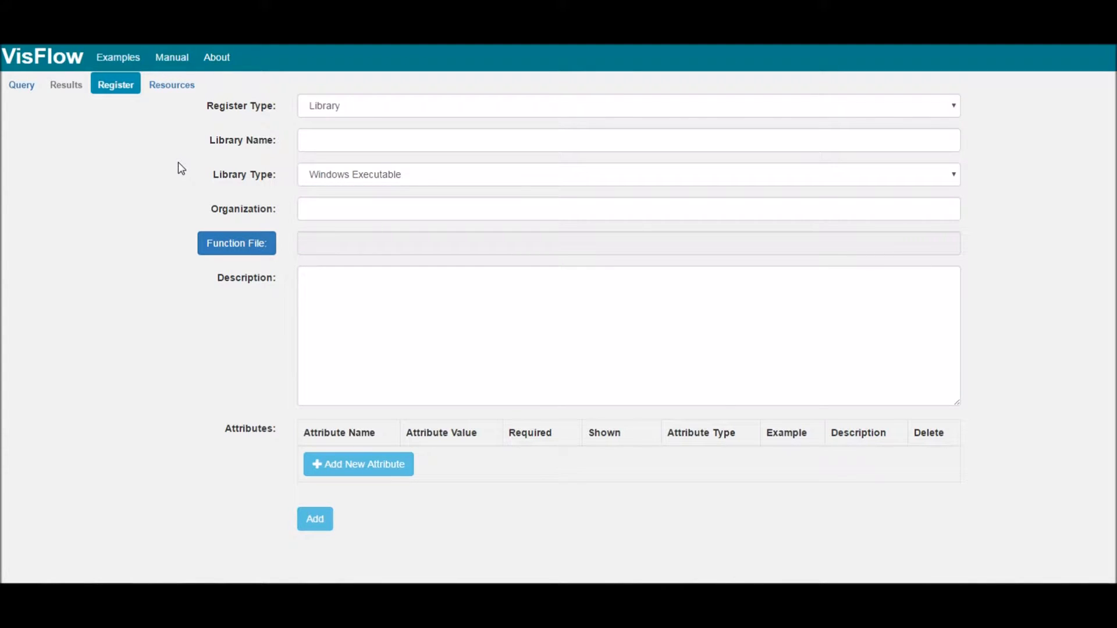
- View the details of the proteinCodingGene.csv resource and expand its content preview
{"action": "left_click", "coordinate": [184, 89]}
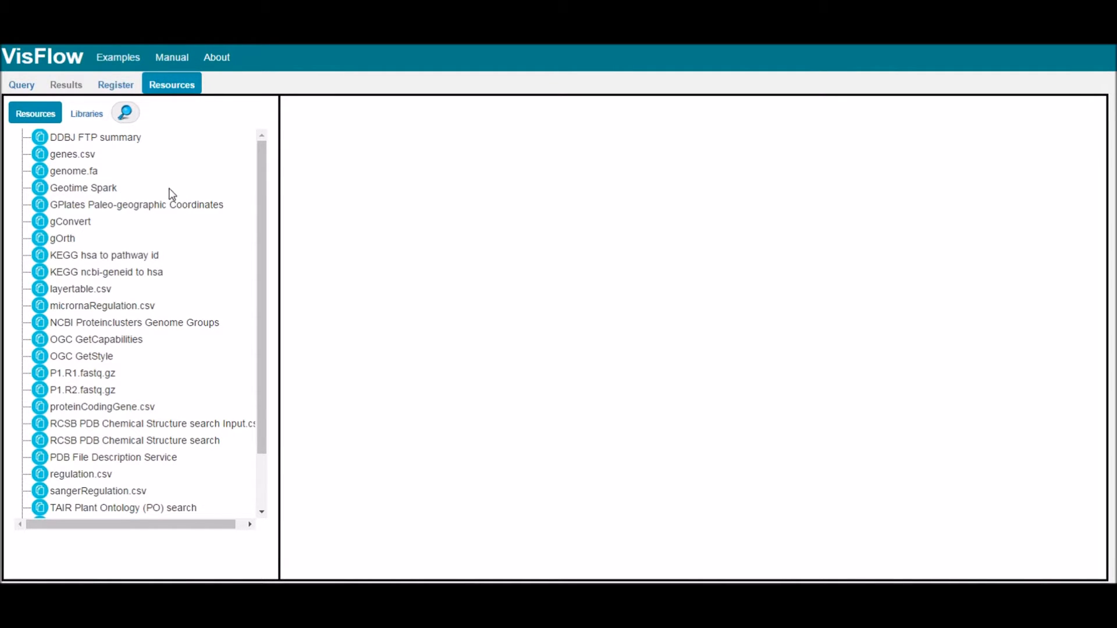
{"action": "left_click", "coordinate": [123, 407]}
{"action": "left_click", "coordinate": [300, 289]}
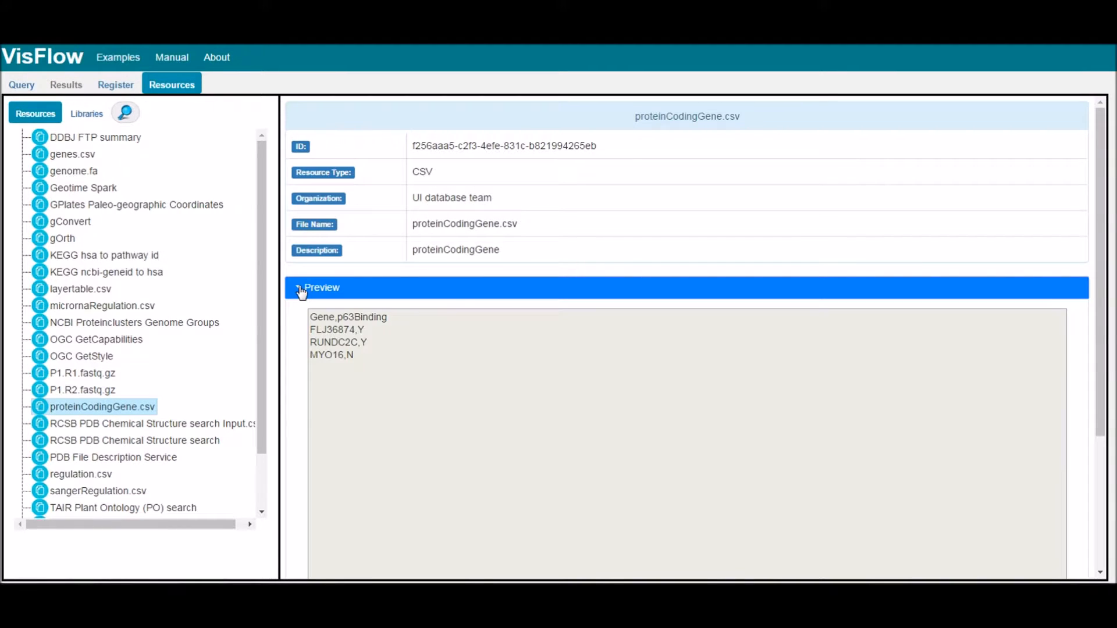
- Search the resources for "ogc" and view the details of the bwa.exe library
{"action": "left_click", "coordinate": [136, 113]}
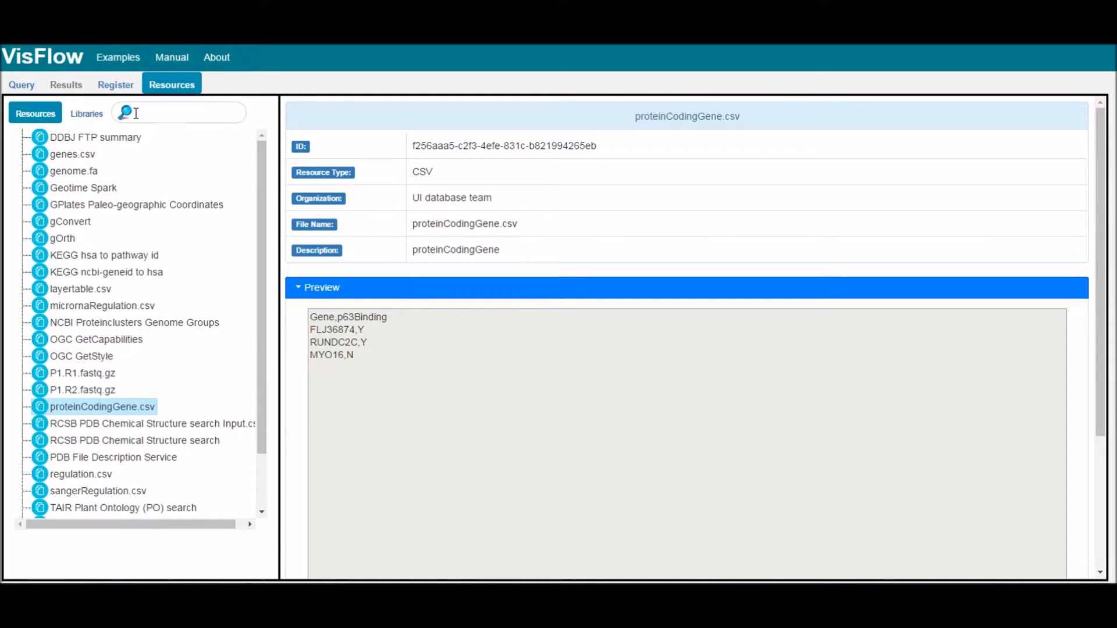
{"action": "type", "text": "ogc"}
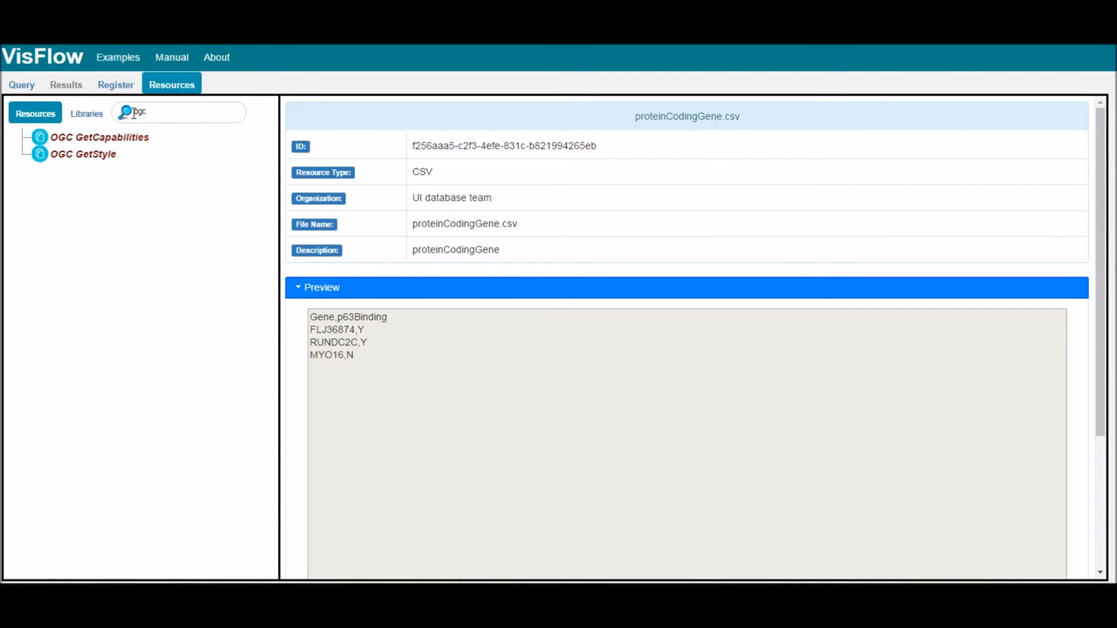
{"action": "left_click", "coordinate": [86, 113]}
{"action": "left_click", "coordinate": [70, 137]}
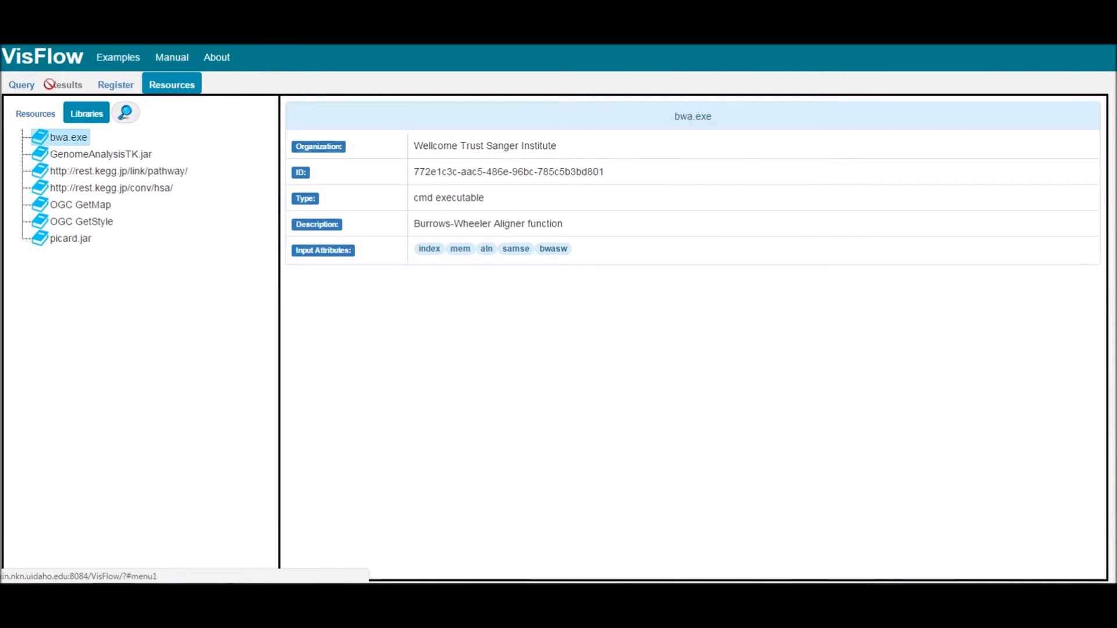
- Return to the query canvas and place a blue data node and an orange node beside it
{"action": "left_click", "coordinate": [26, 89]}
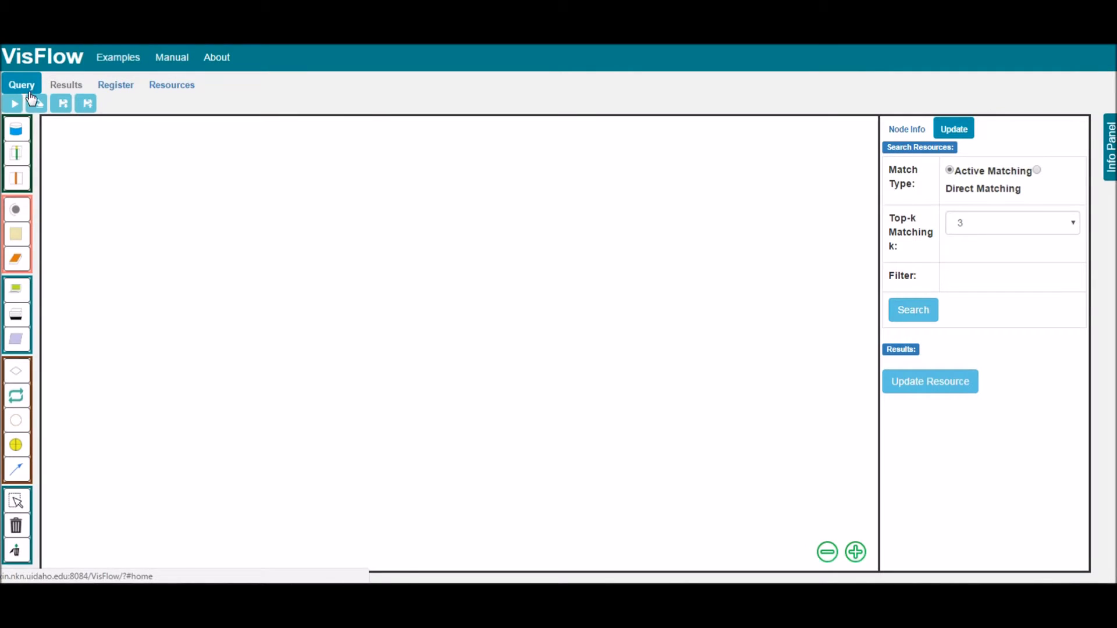
{"action": "left_click", "coordinate": [20, 134]}
{"action": "left_click", "coordinate": [295, 238]}
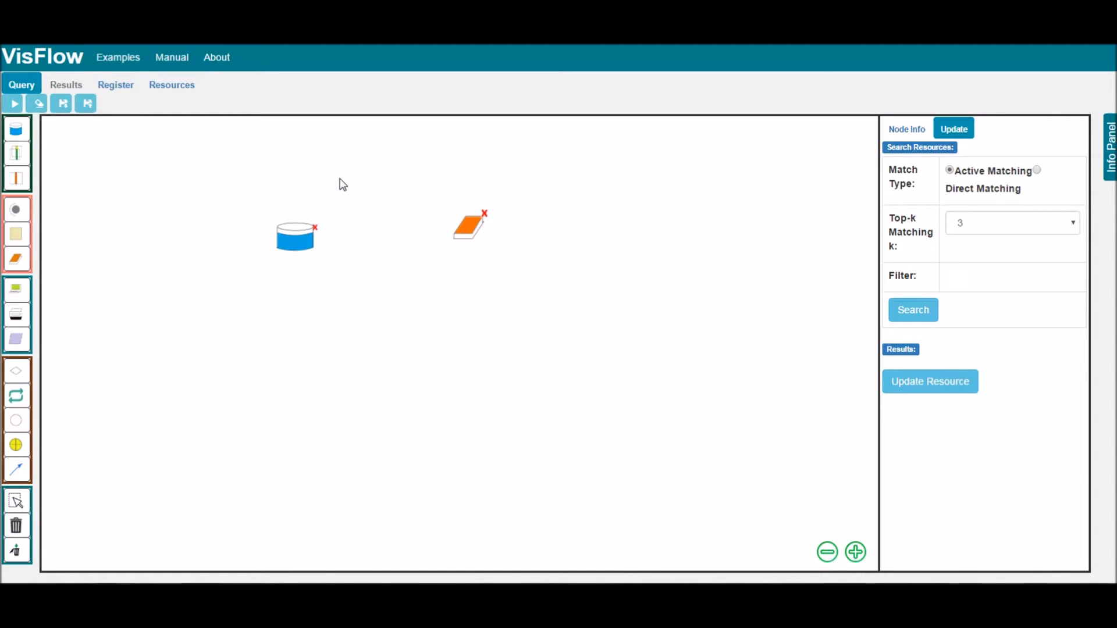
- Search resources for the data node with active matching, top-k 3, and a filter of "capability" with "layer" nested under it
{"action": "left_click", "coordinate": [297, 242]}
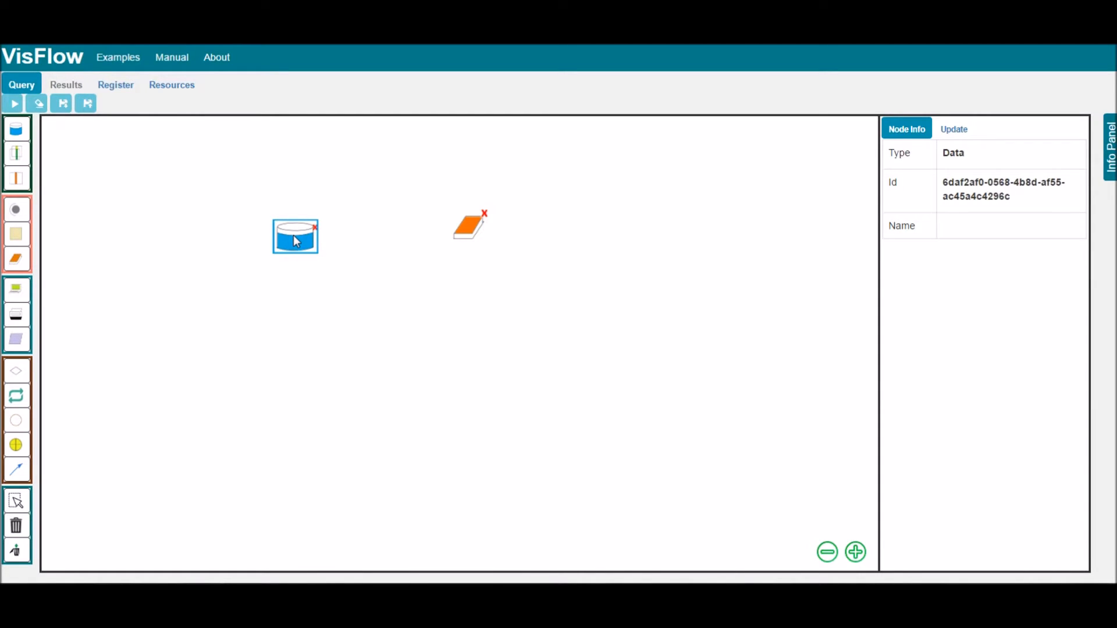
{"action": "left_click", "coordinate": [958, 133]}
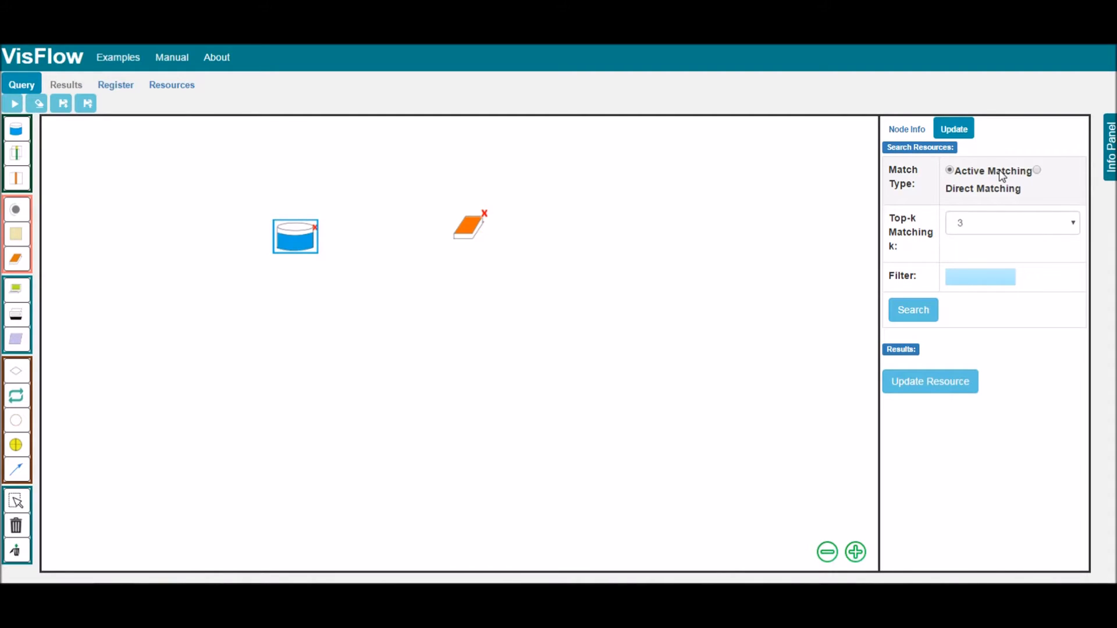
{"action": "left_click", "coordinate": [992, 227]}
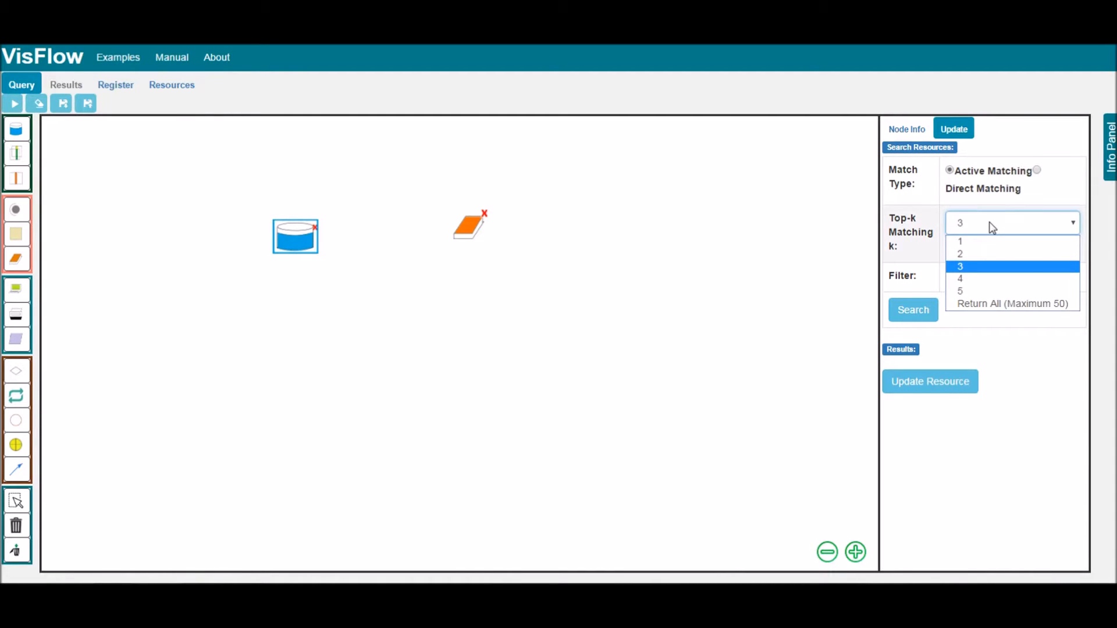
{"action": "left_click", "coordinate": [992, 227]}
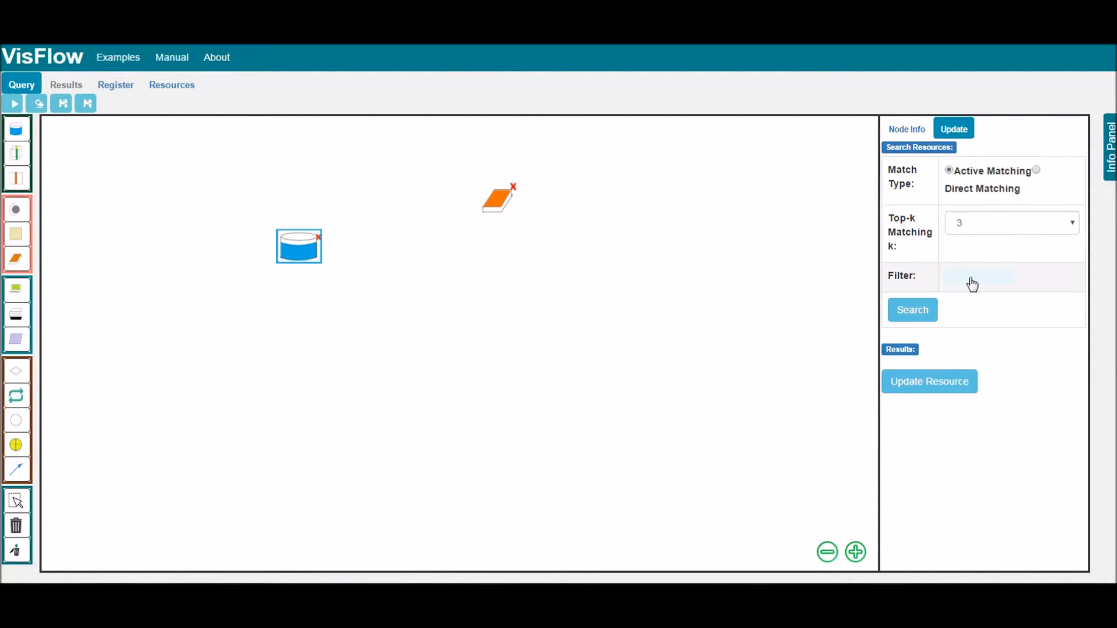
{"action": "left_click", "coordinate": [970, 277]}
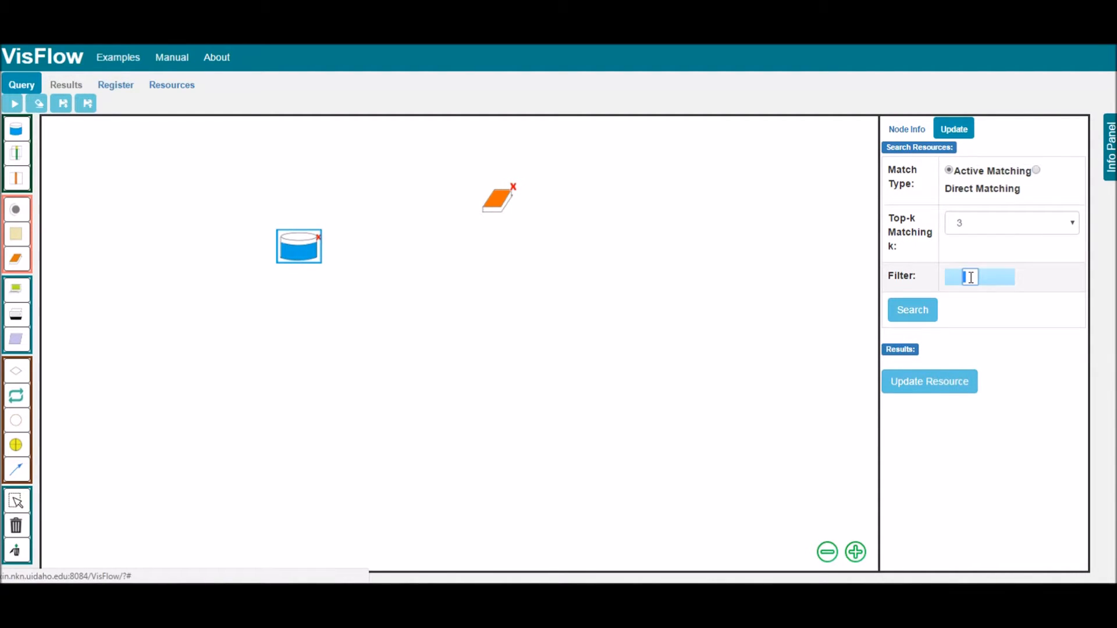
{"action": "type", "text": "capability"}
{"action": "key", "text": "Return"}
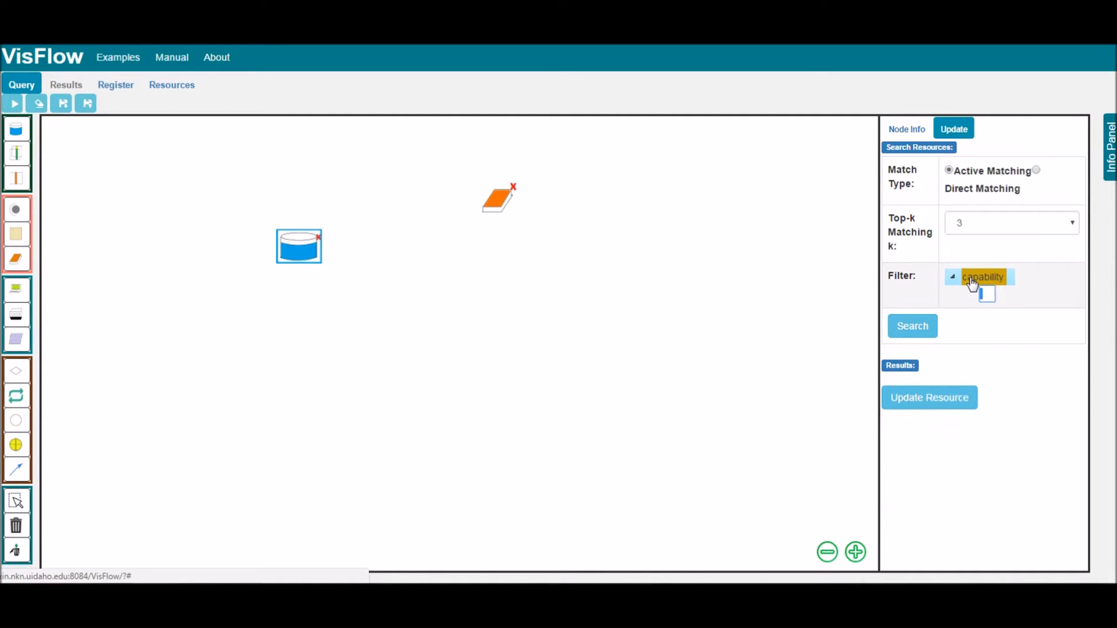
{"action": "type", "text": "layer"}
{"action": "key", "text": "Return"}
{"action": "left_click", "coordinate": [913, 343]}
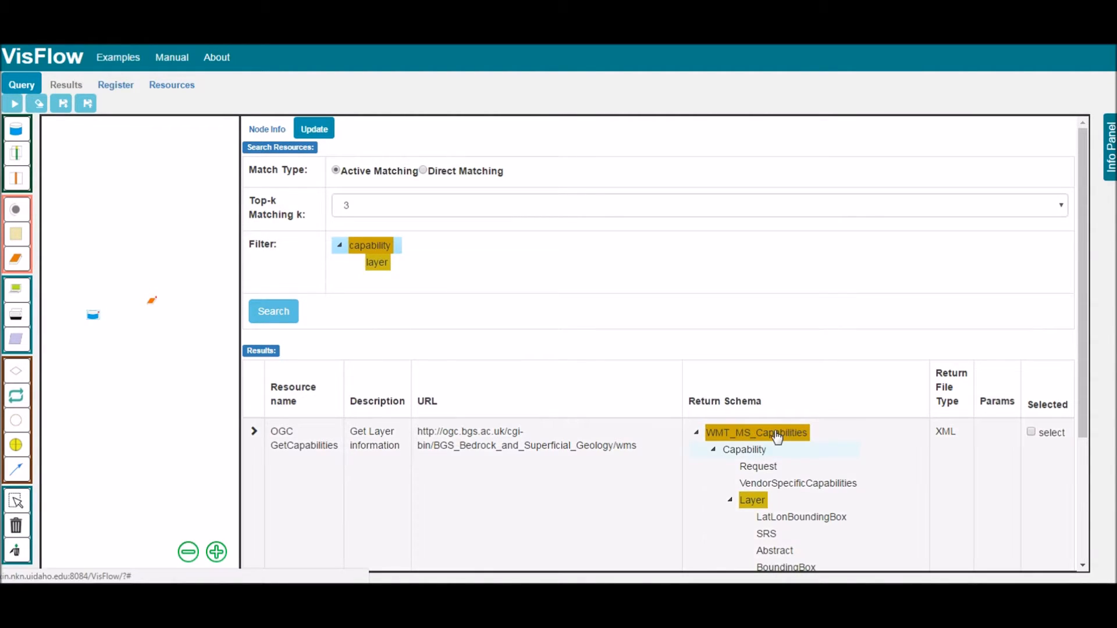
- Assign the OGC GetCapabilities search result to the data node and expand its resource details
{"action": "left_click_drag", "start_coordinate": [1080, 348], "coordinate": [1068, 475]}
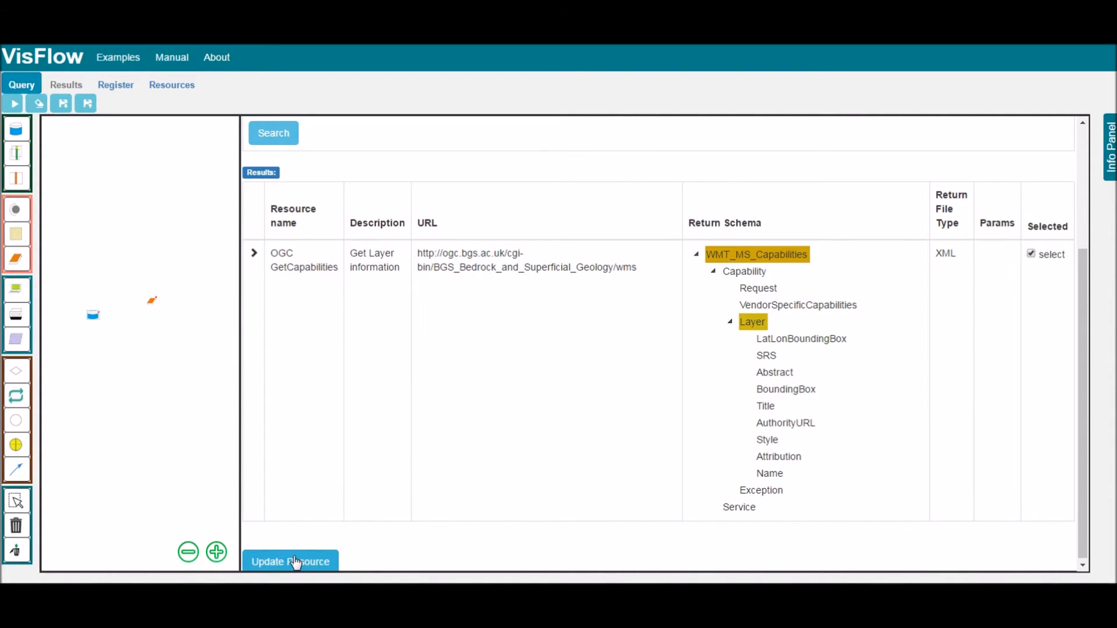
{"action": "left_click", "coordinate": [296, 562]}
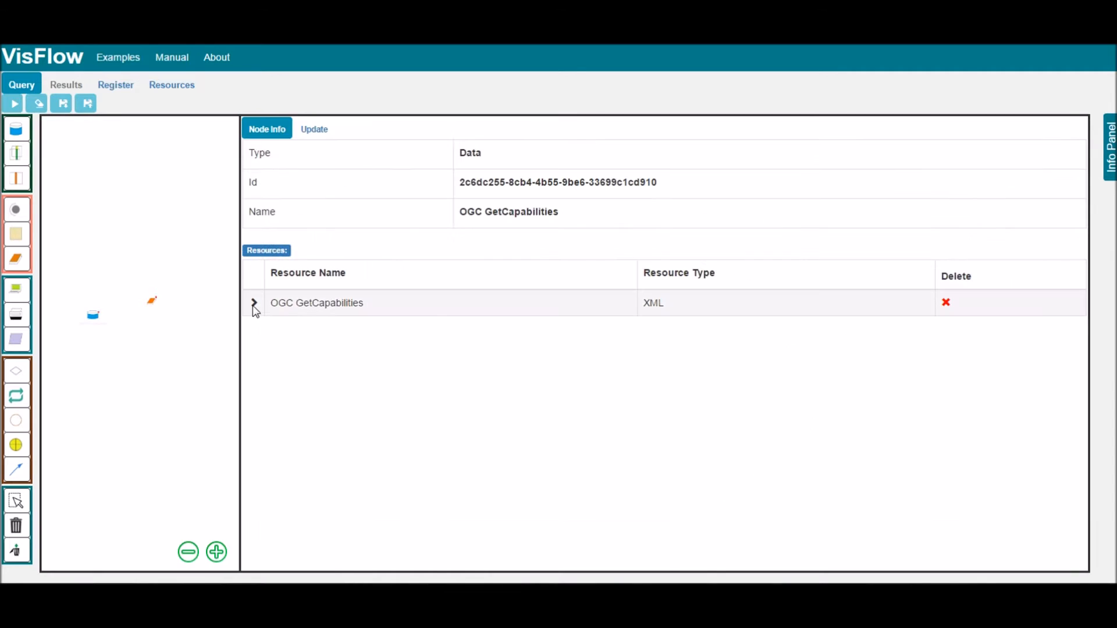
{"action": "left_click", "coordinate": [255, 304]}
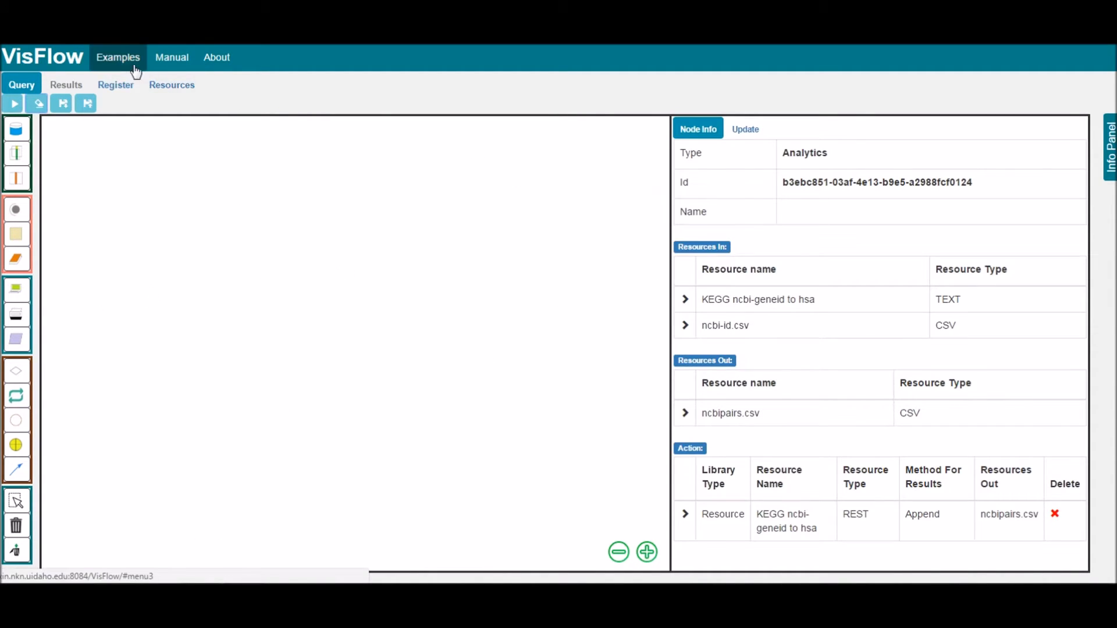
- Load the KEGG gene pathway example workflow and open the update settings of the analytics node that outputs ncbipairs.csv
{"action": "left_click", "coordinate": [133, 69]}
{"action": "left_click", "coordinate": [499, 324]}
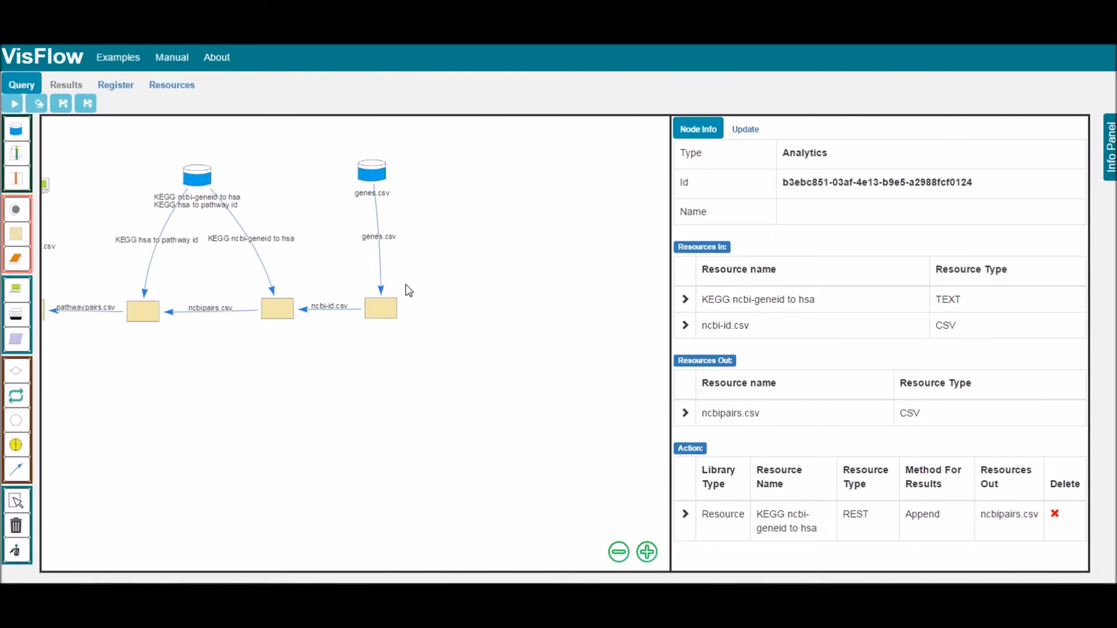
{"action": "left_click", "coordinate": [273, 306]}
{"action": "left_click", "coordinate": [752, 132]}
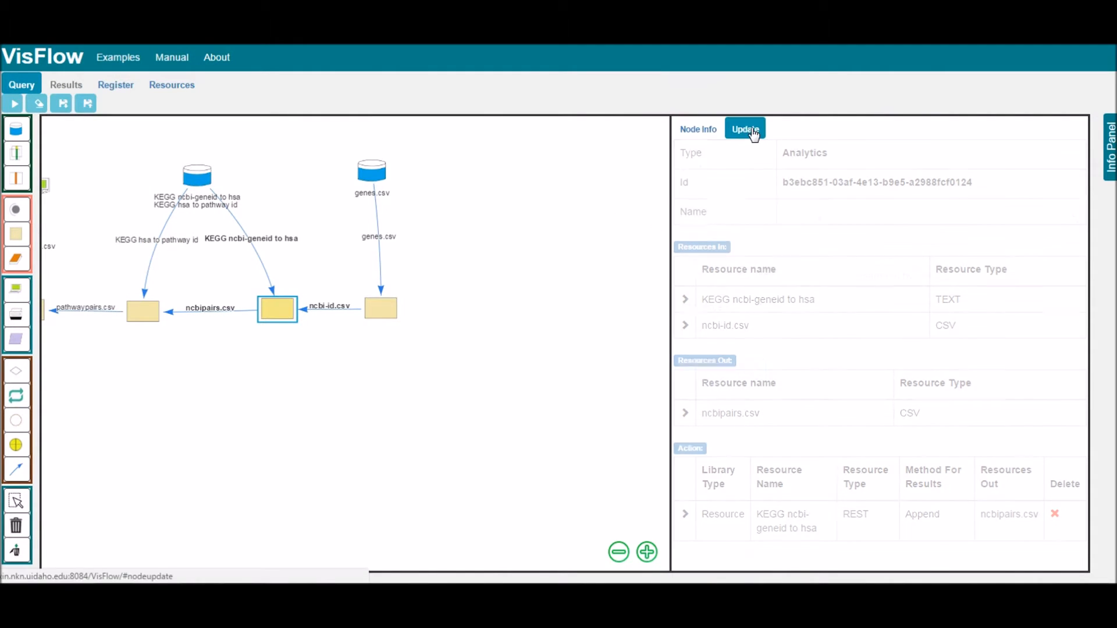
- Try the Code analytics method for the node and review the code types it offers
{"action": "left_click", "coordinate": [857, 229]}
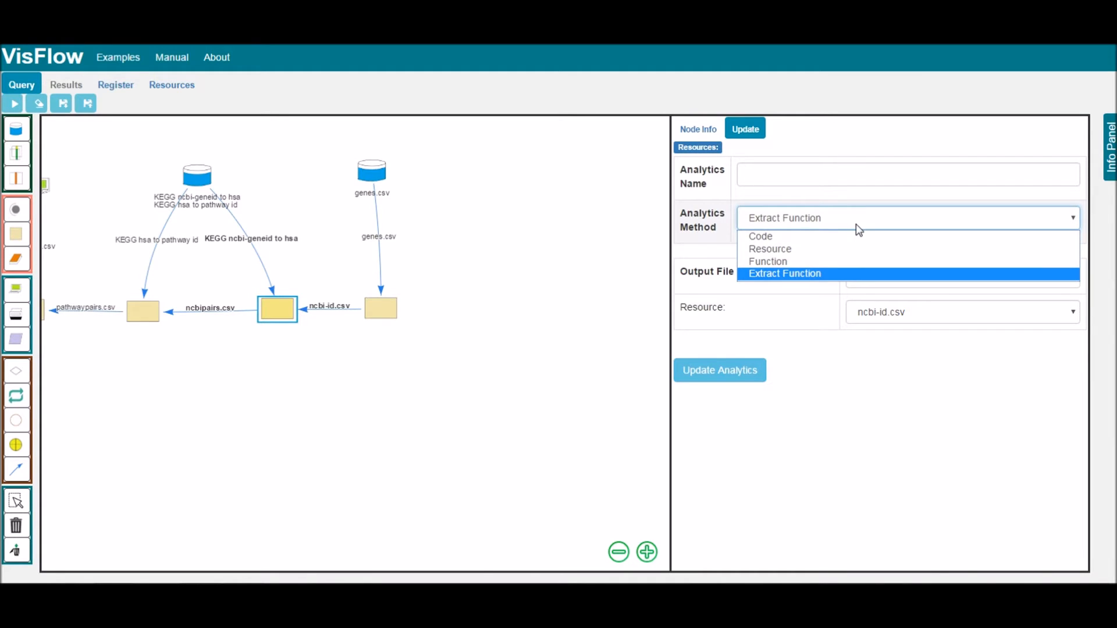
{"action": "left_click", "coordinate": [837, 236]}
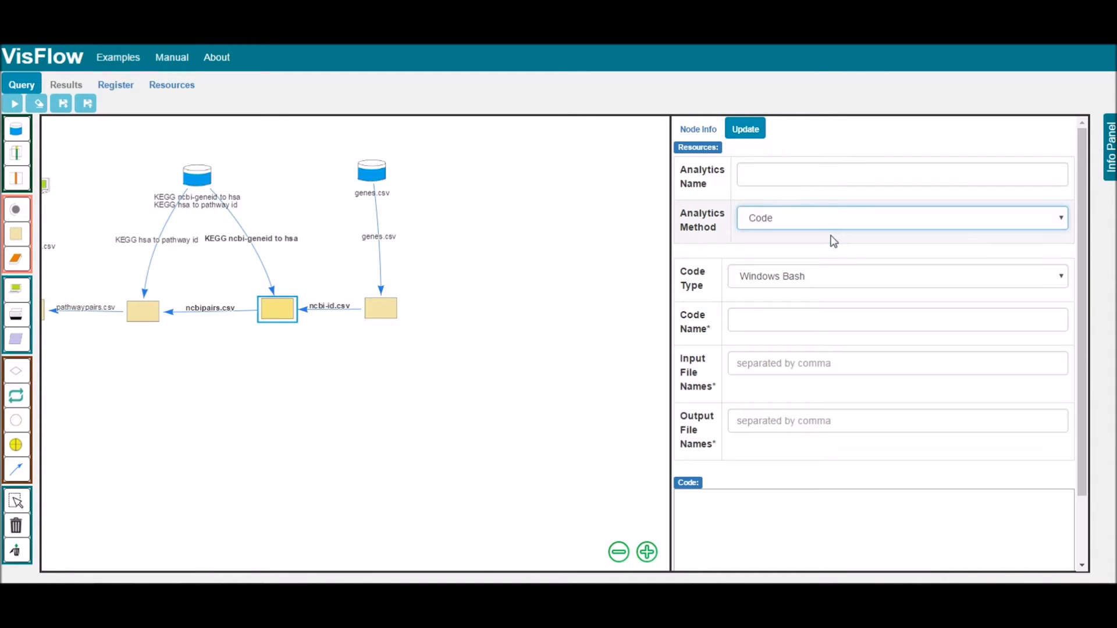
{"action": "left_click", "coordinate": [806, 278]}
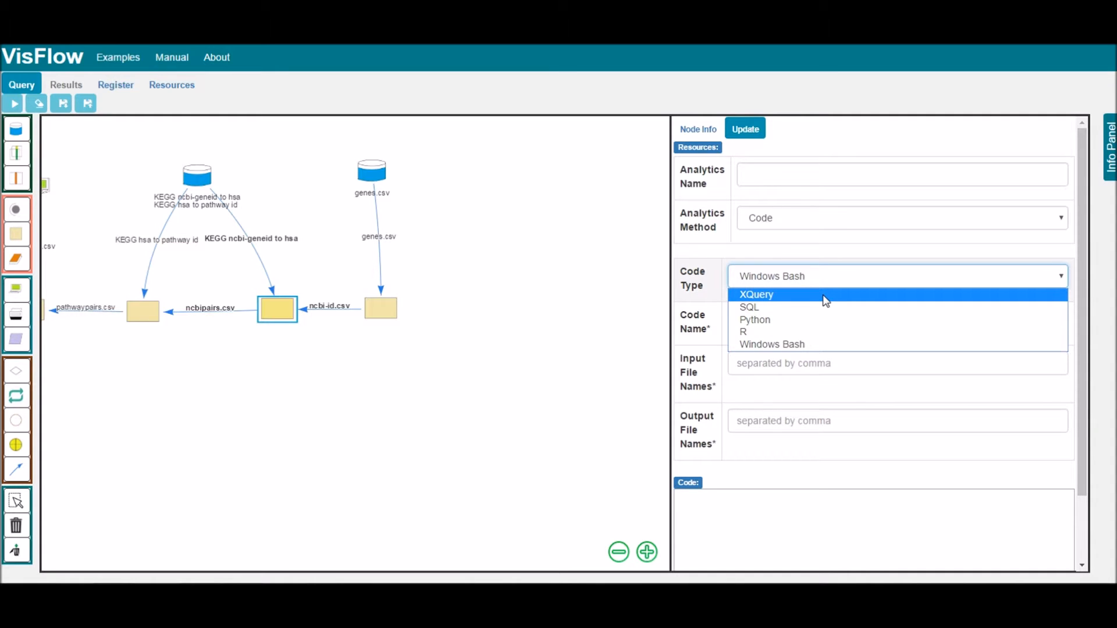
- Set the analytics method to Resource, expand KEGG ncbi-geneid to hsa, and choose the source of its ncbi-geneid parameter
{"action": "left_click", "coordinate": [838, 217]}
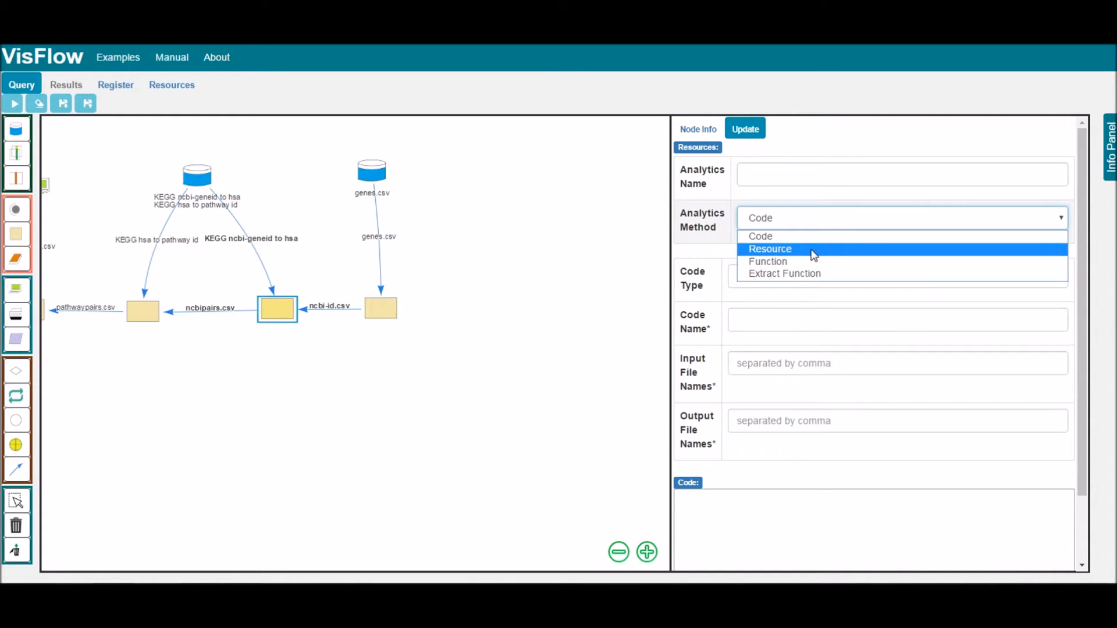
{"action": "left_click", "coordinate": [813, 255]}
{"action": "left_click", "coordinate": [685, 301]}
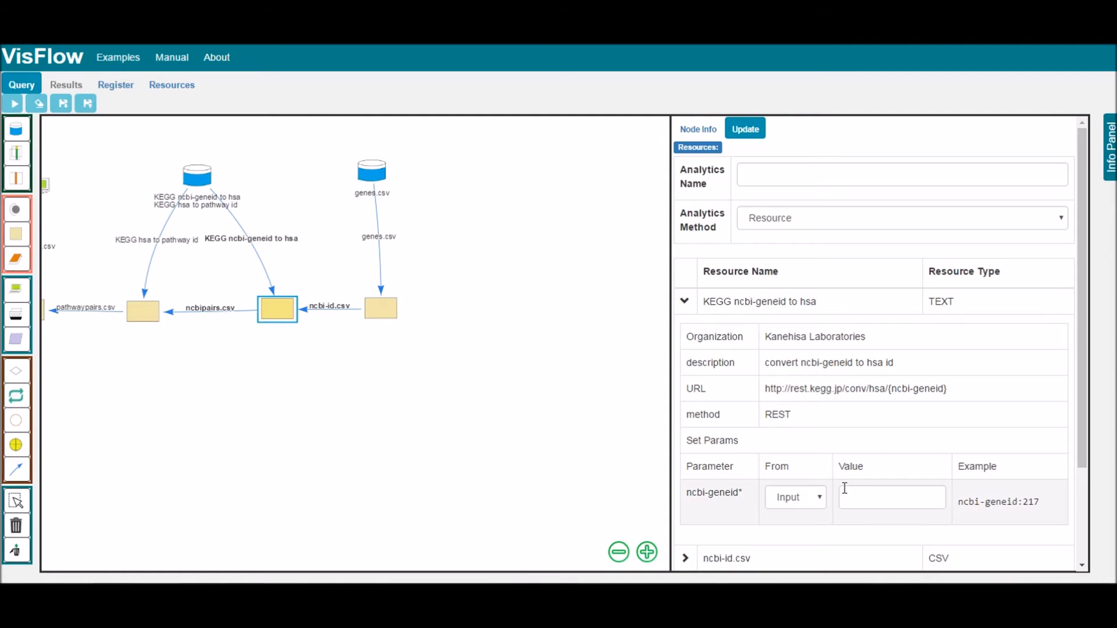
{"action": "left_click", "coordinate": [806, 498]}
{"action": "left_click", "coordinate": [784, 530]}
- Examine the contents of genes.csv and ncbi-id.csv, the input and output of the workflow's first analytics node
{"action": "left_click", "coordinate": [385, 312]}
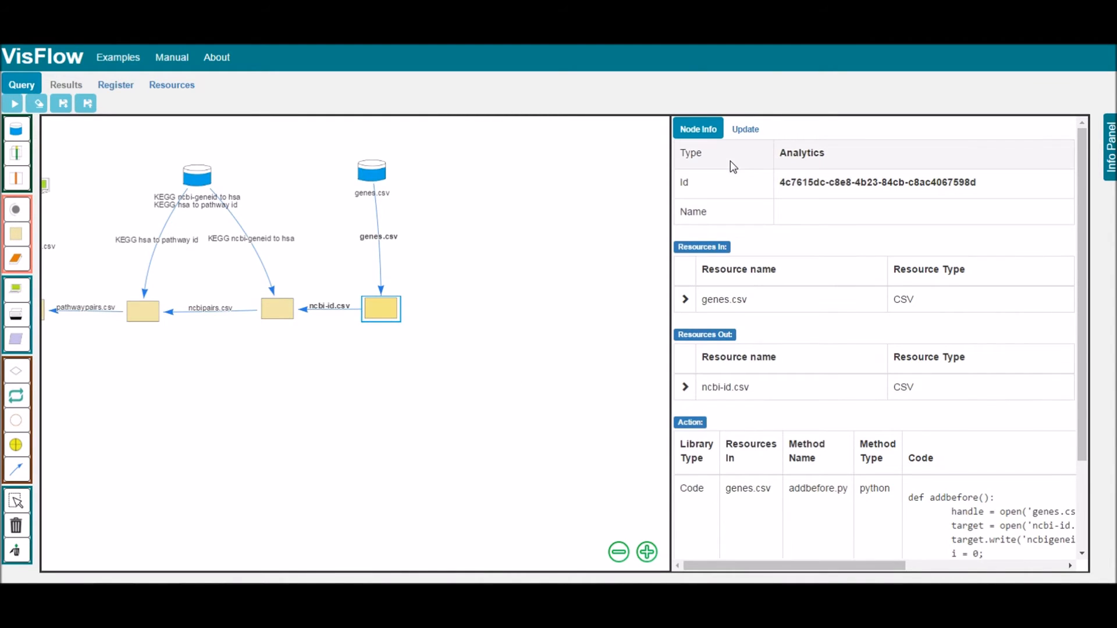
{"action": "left_click", "coordinate": [684, 300]}
{"action": "left_click_drag", "start_coordinate": [1066, 351], "coordinate": [1066, 364]}
{"action": "left_click", "coordinate": [686, 452]}
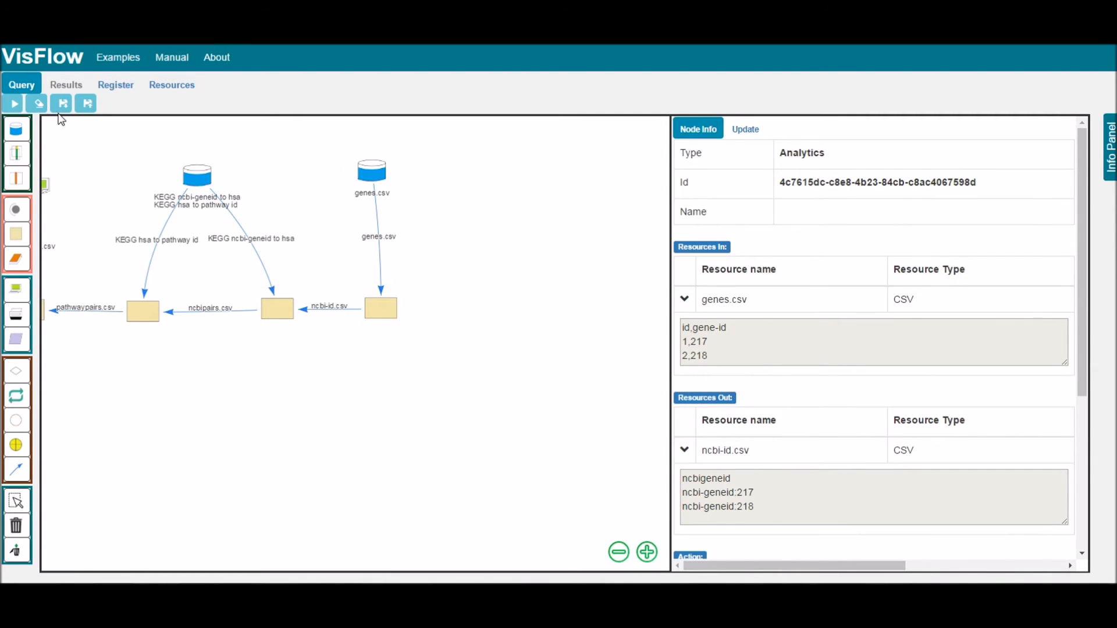
- Clear the example workflow from the canvas and place a round grey node on it
{"action": "left_click", "coordinate": [38, 103]}
{"action": "left_click_drag", "start_coordinate": [16, 213], "coordinate": [276, 307]}
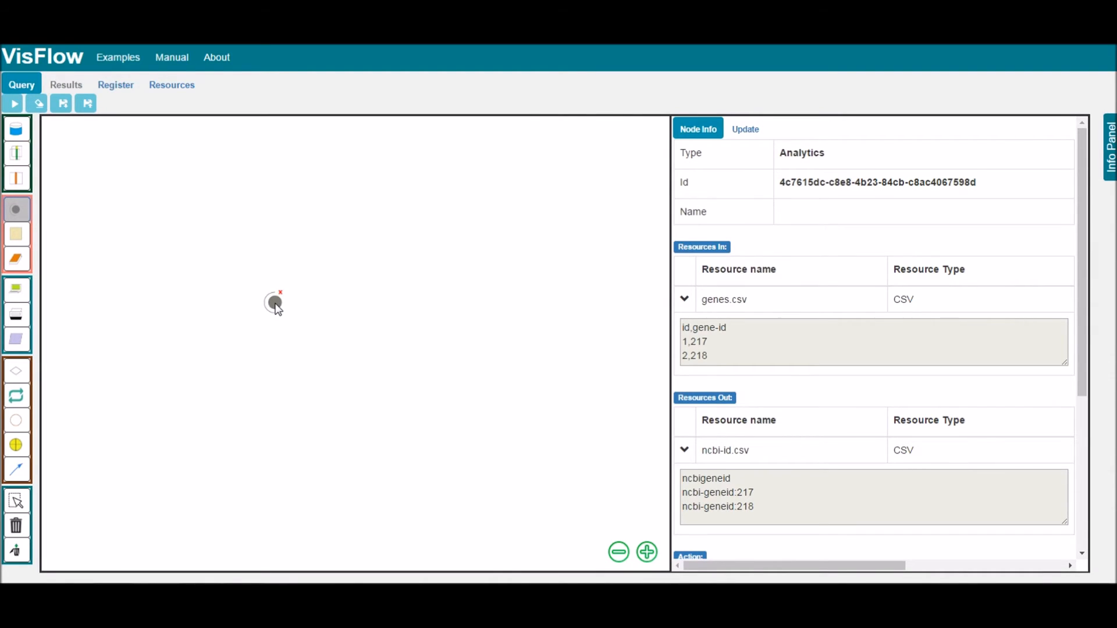
- Open the grey adapter node's update settings and review the target types offered for its attribute transformer
{"action": "left_click", "coordinate": [275, 303]}
{"action": "left_click", "coordinate": [745, 131]}
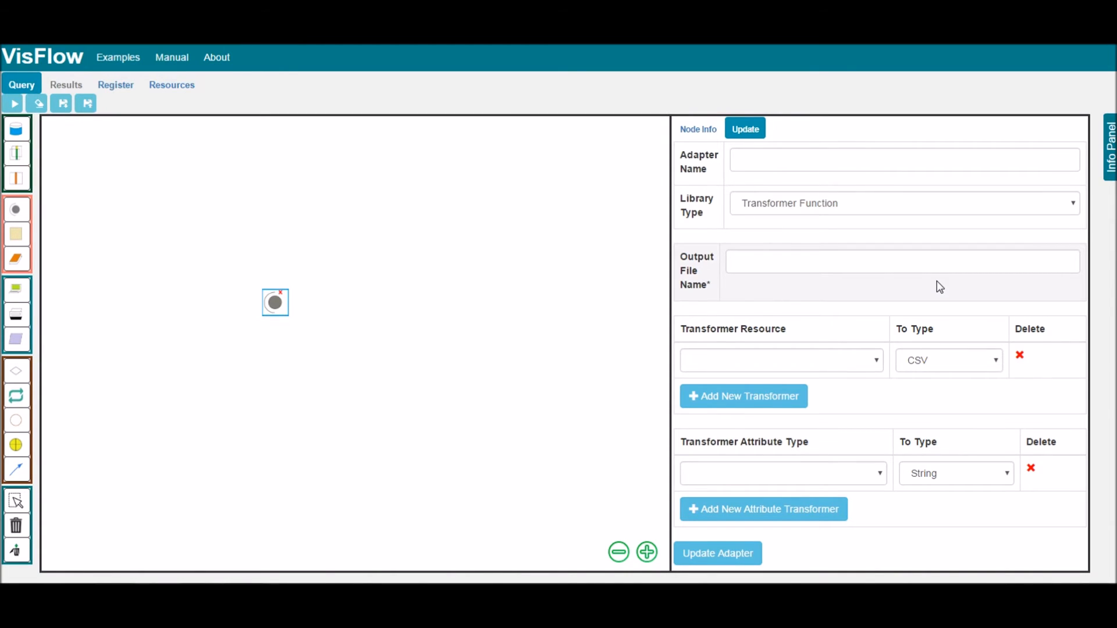
{"action": "left_click", "coordinate": [961, 474]}
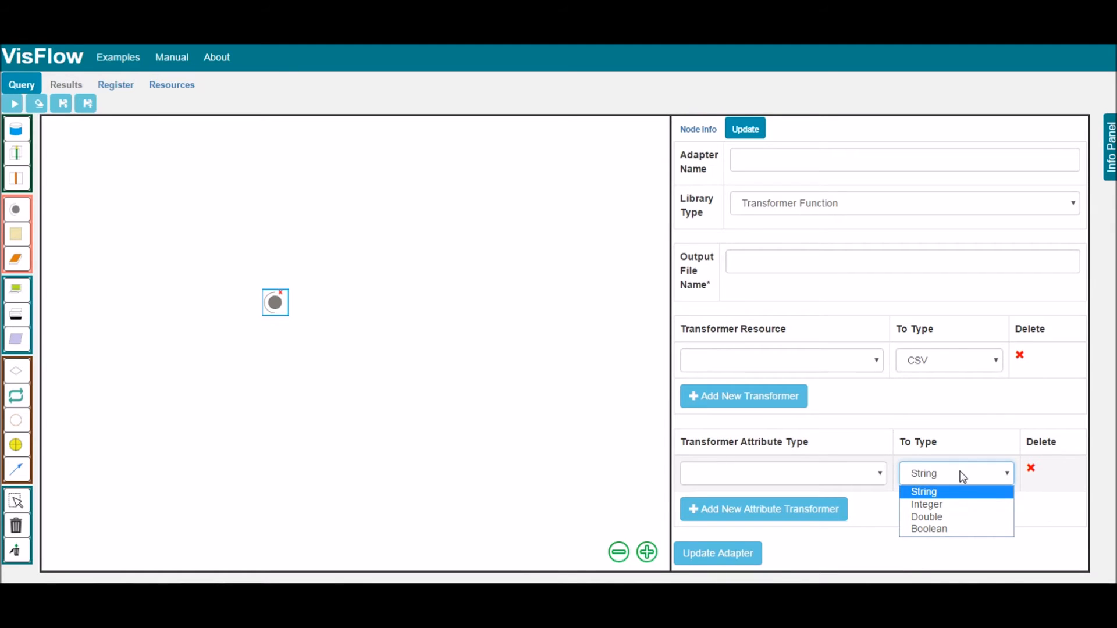
{"action": "left_click", "coordinate": [961, 474]}
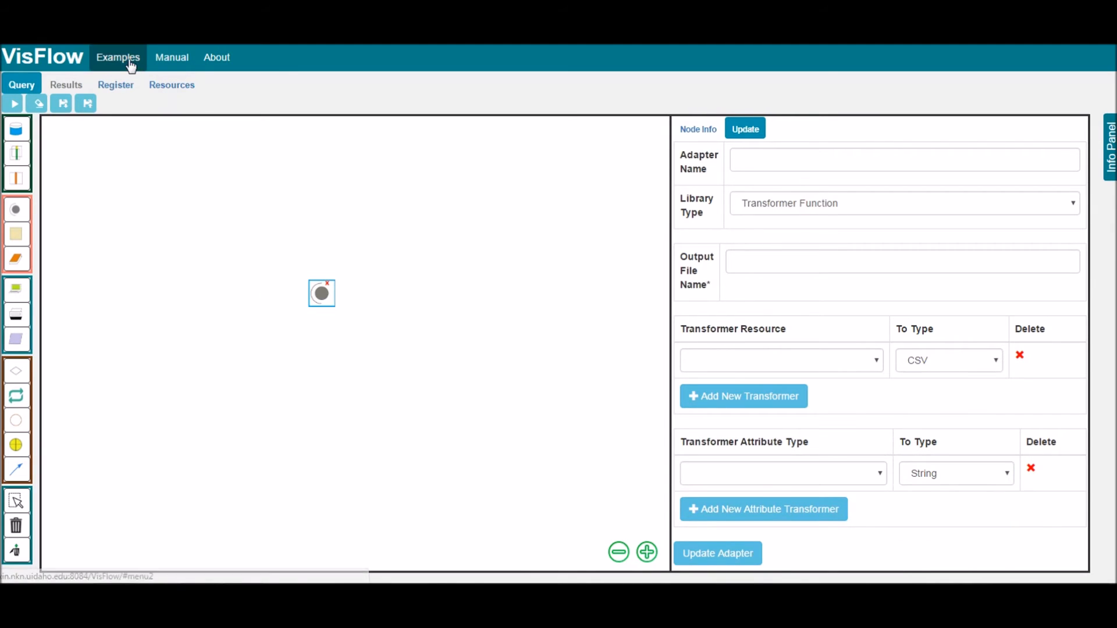
- Load the example workflow fusing proteinCodingGene.csv and regulation.csv, then examine the terminal's print types and the fusion node's details
{"action": "left_click", "coordinate": [122, 62]}
{"action": "left_click", "coordinate": [231, 575]}
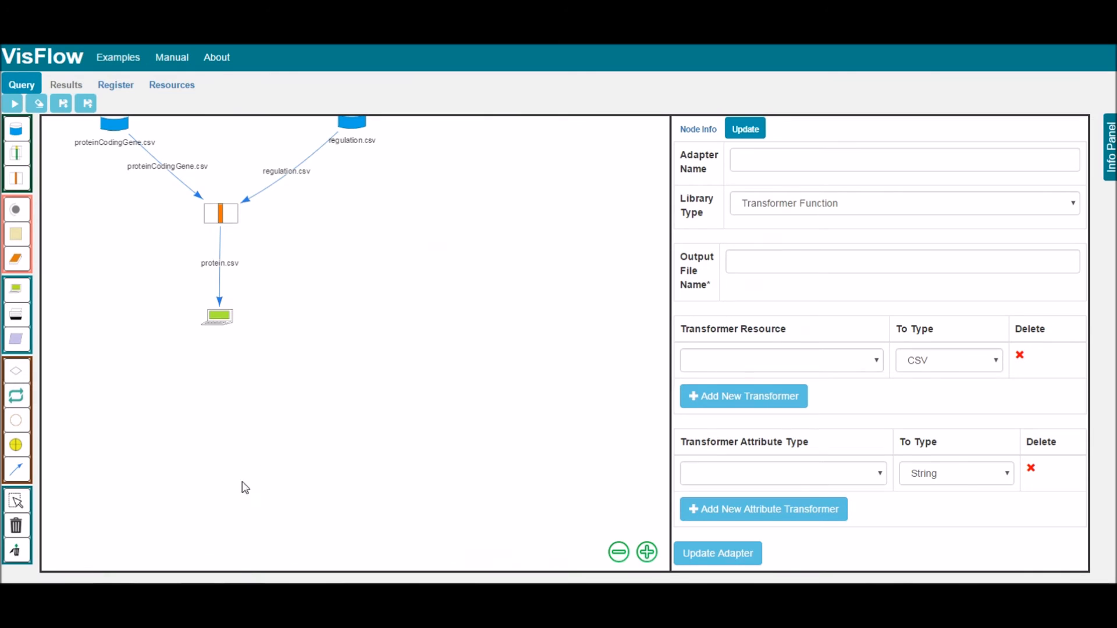
{"action": "left_click", "coordinate": [228, 320]}
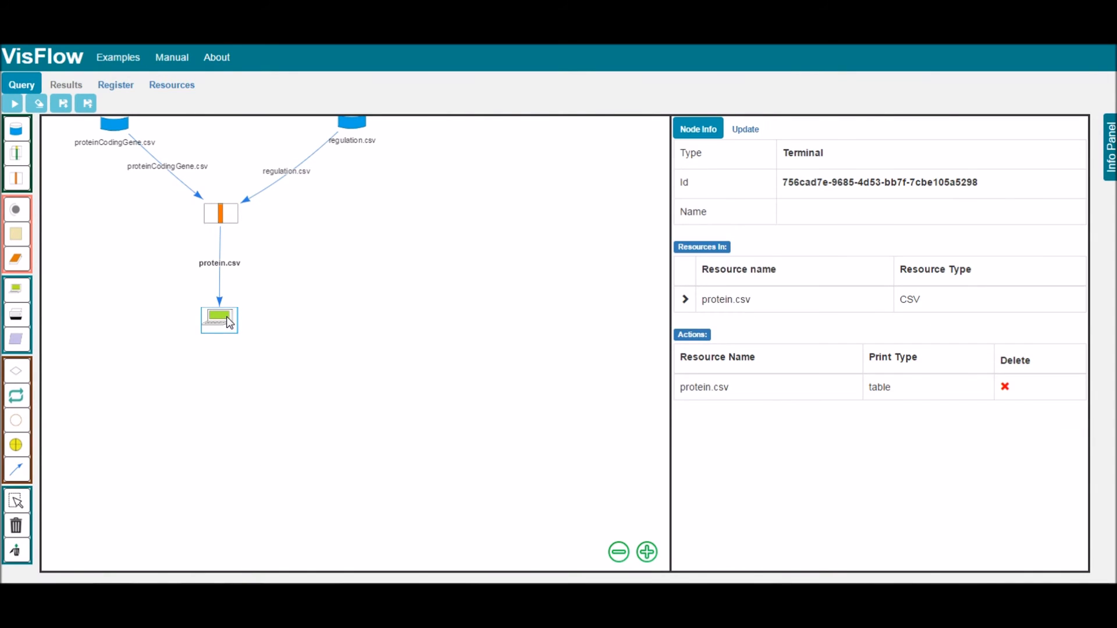
{"action": "left_click", "coordinate": [746, 132]}
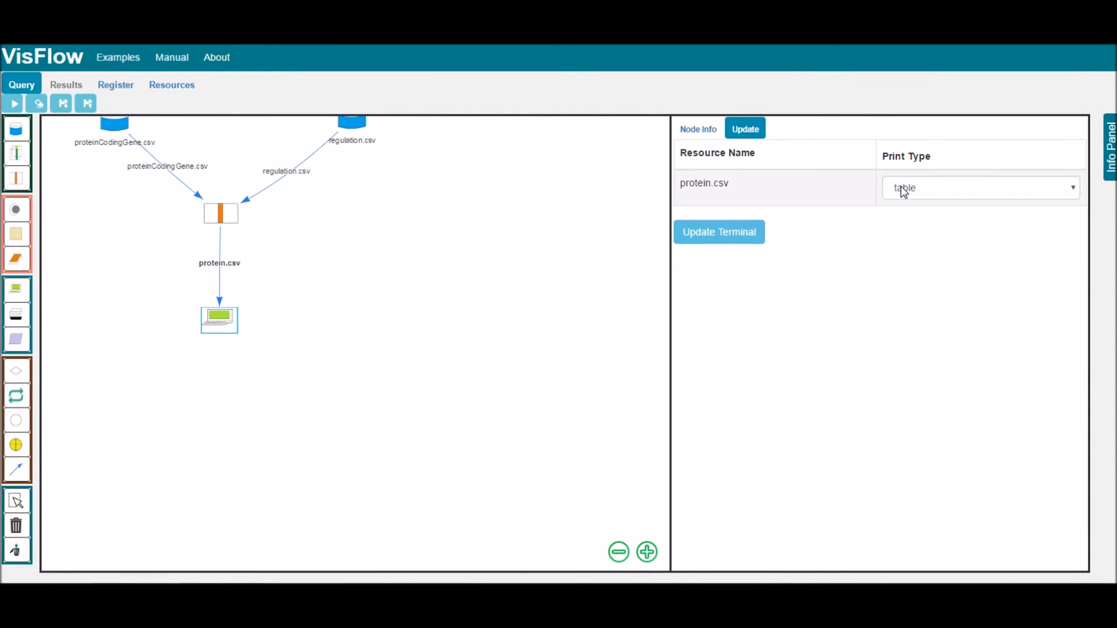
{"action": "left_click", "coordinate": [943, 187]}
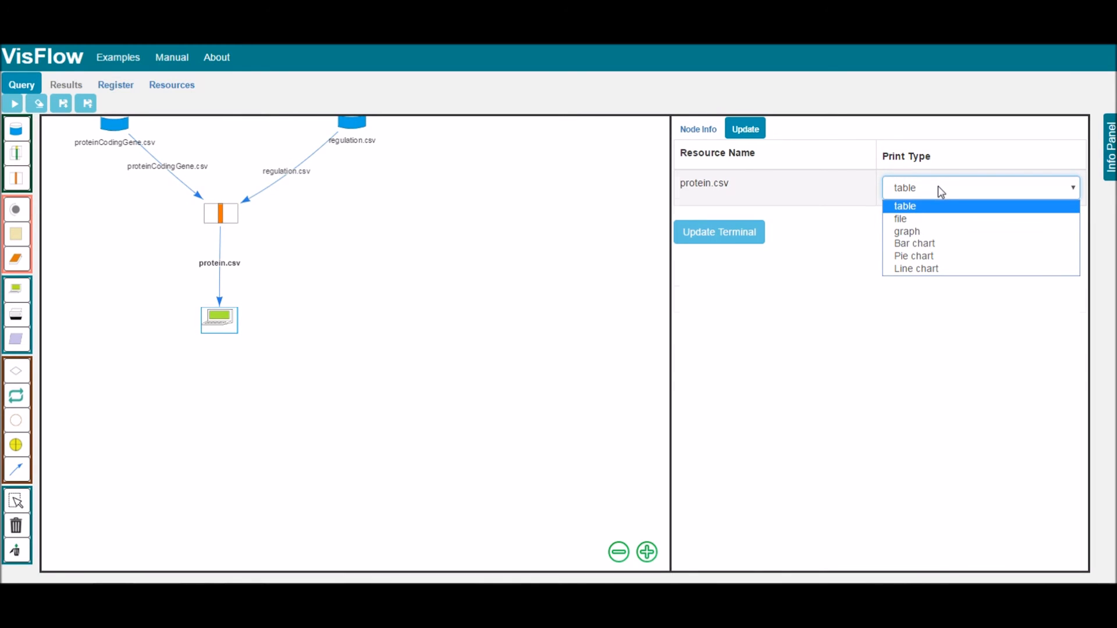
{"action": "left_click", "coordinate": [221, 214]}
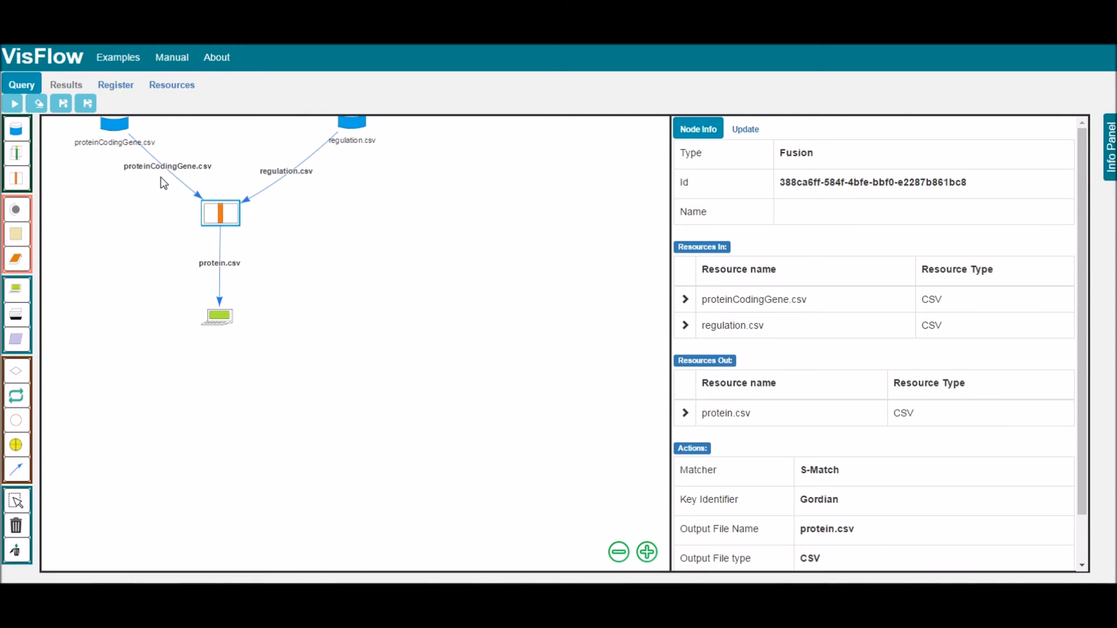
- Load the example workflow with the Geotime Spark and GPlates resources, run it, and examine the running information
{"action": "left_click", "coordinate": [118, 58]}
{"action": "left_click", "coordinate": [257, 329]}
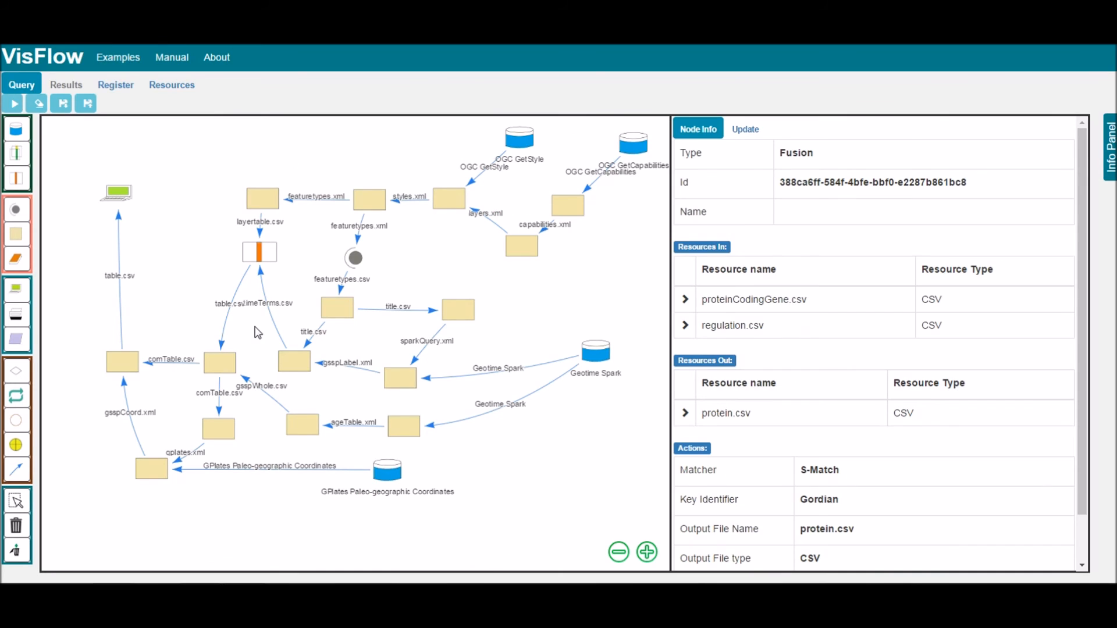
{"action": "left_click", "coordinate": [14, 106]}
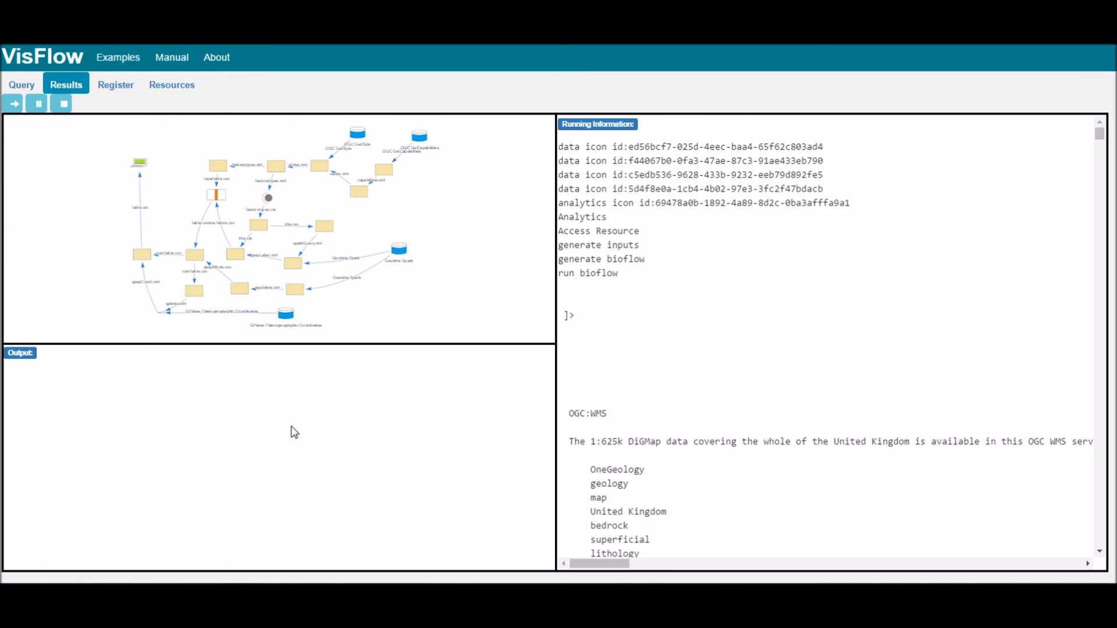
{"action": "scroll", "coordinate": [815, 370], "scroll_direction": "up", "scroll_amount": 20}
{"action": "scroll", "coordinate": [815, 370], "scroll_direction": "up", "scroll_amount": 11}
{"action": "scroll", "coordinate": [662, 349], "scroll_direction": "down", "scroll_amount": 18}
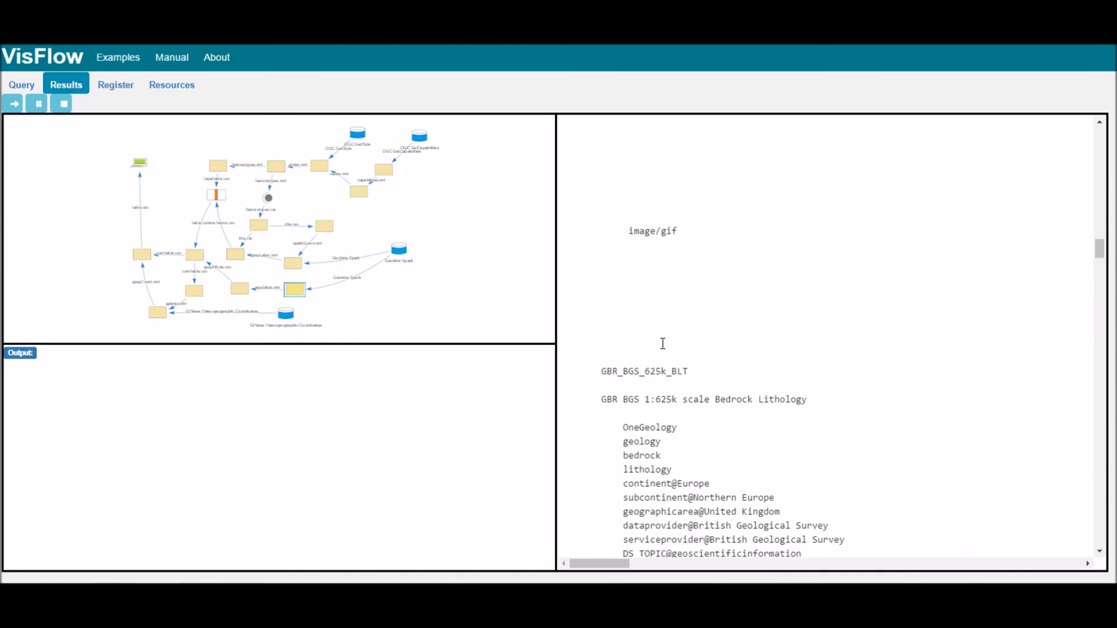